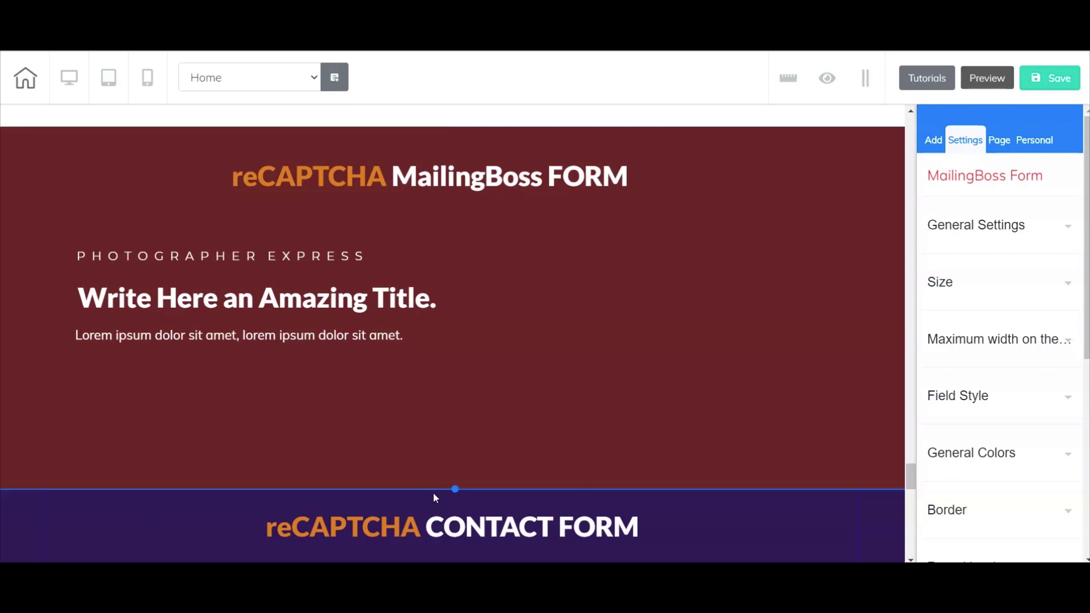
Select the maroon 'reCAPTCHA MailingBoss FORM' section on the page.
click(442, 488)
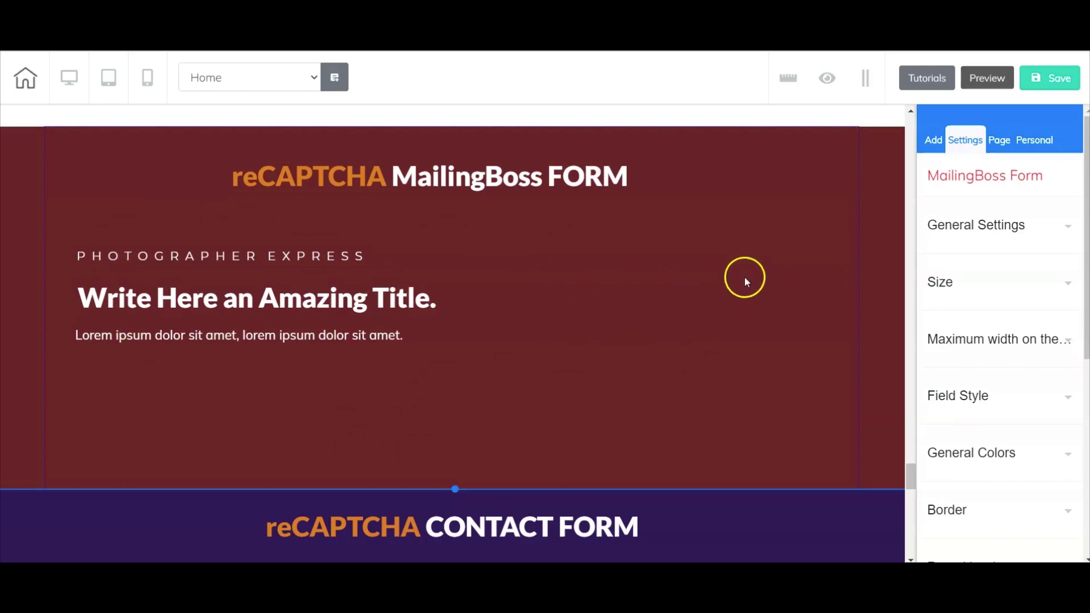
Add an Email Marketing form to the maroon section, linked to the E-mail Marketing list.
click(935, 144)
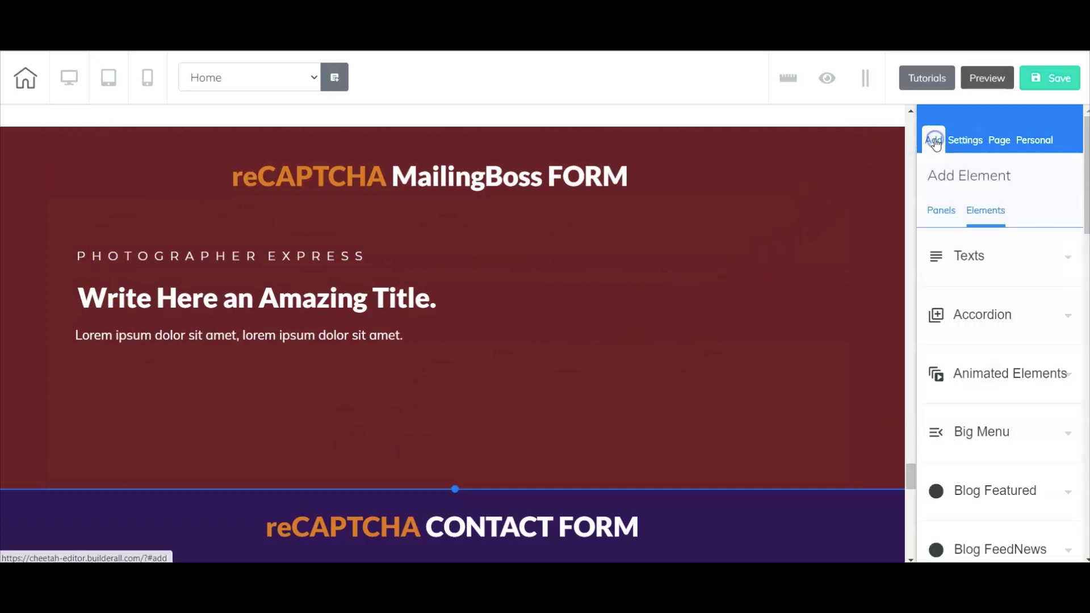
click(985, 214)
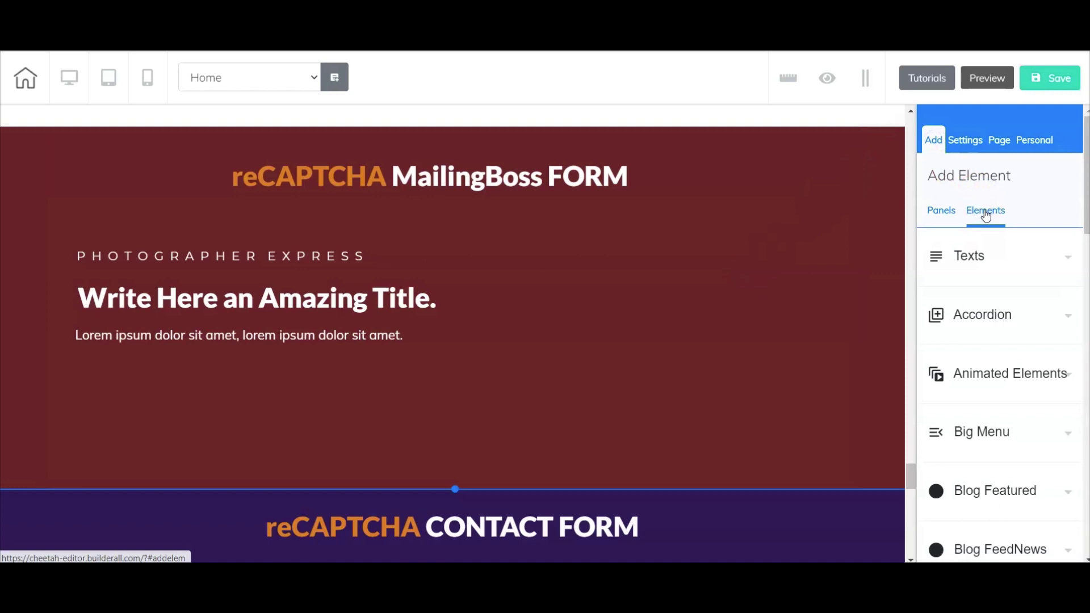
scroll(1005, 343, down, 1)
scroll(1005, 343, down, 2)
scroll(1006, 349, down, 3)
scroll(1006, 349, down, 4)
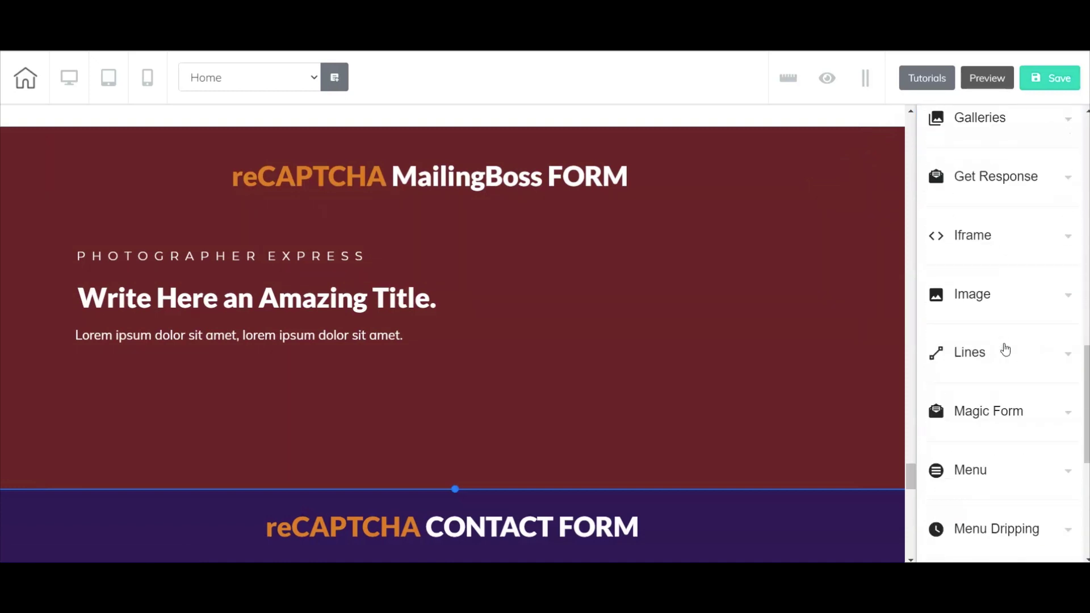
scroll(1007, 350, up, 1)
scroll(1006, 350, up, 2)
click(1002, 249)
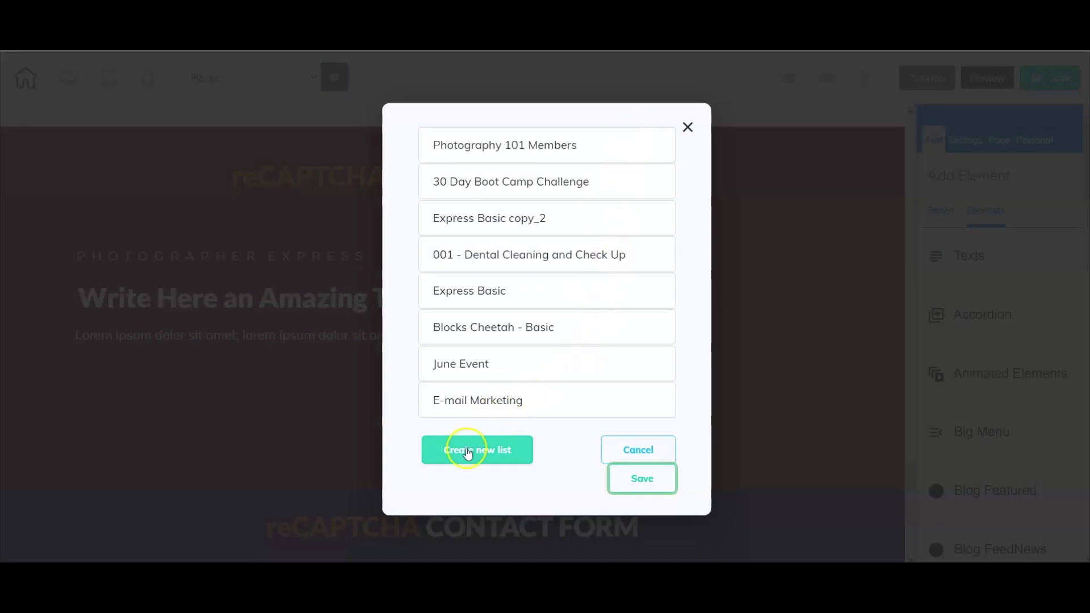
click(486, 403)
click(648, 482)
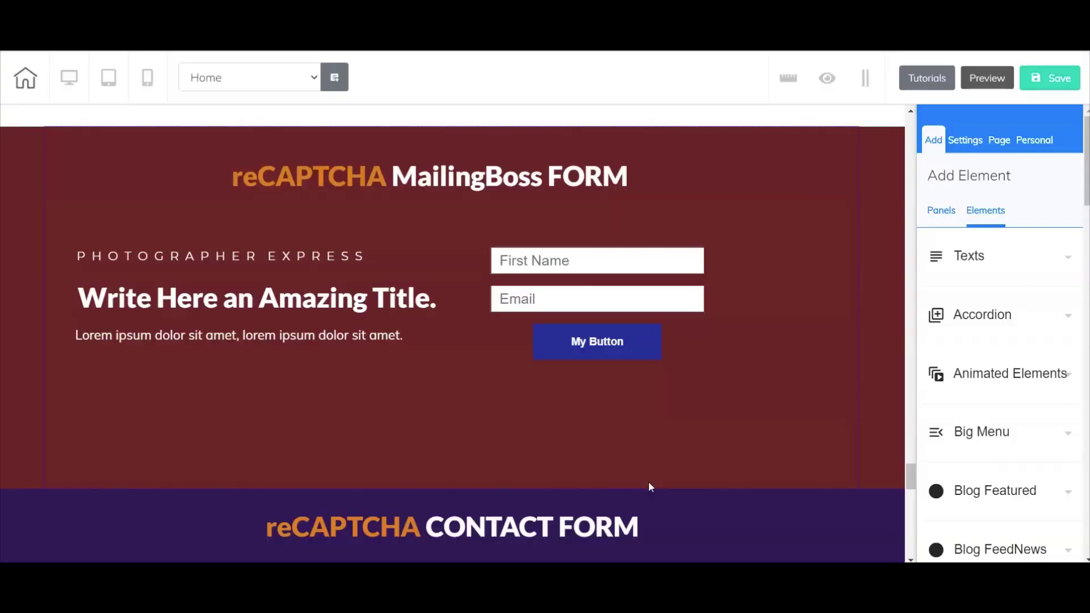
Save the subscribe redirect link settings for the selected MailingBoss form.
click(607, 256)
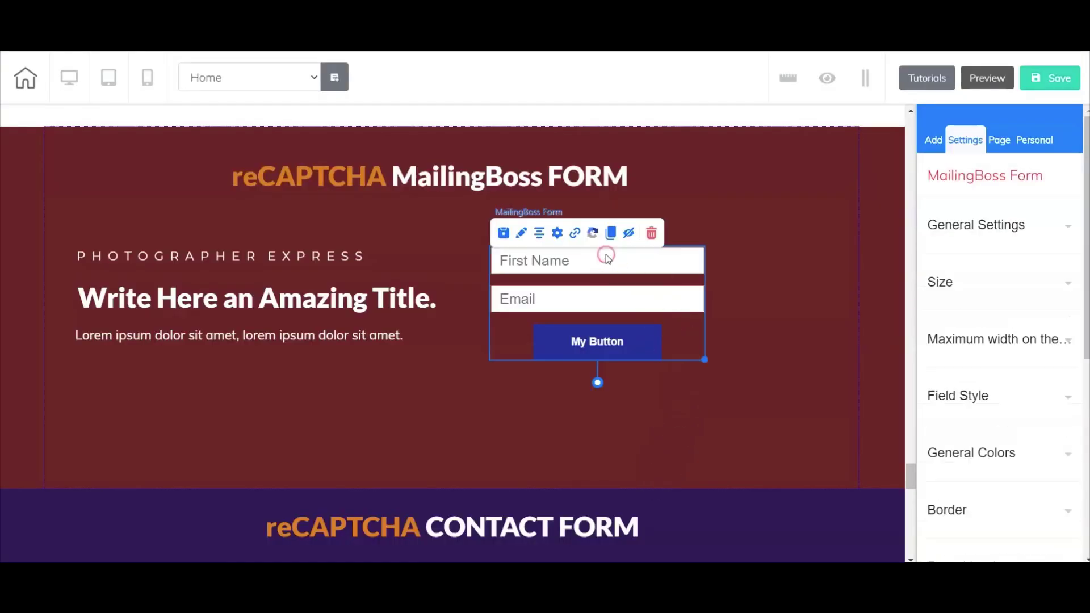
click(575, 233)
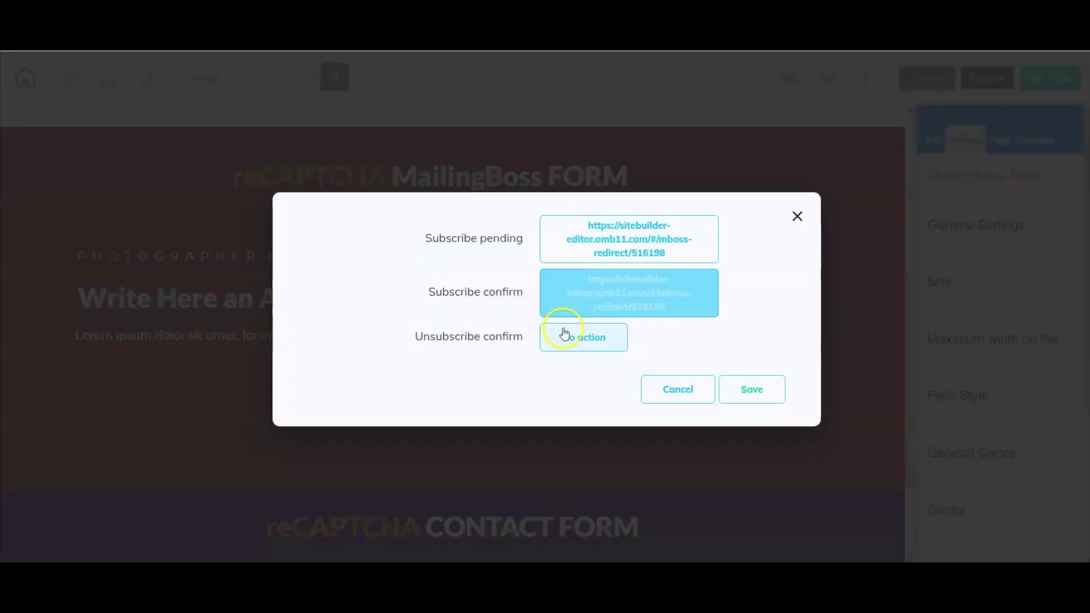
click(752, 397)
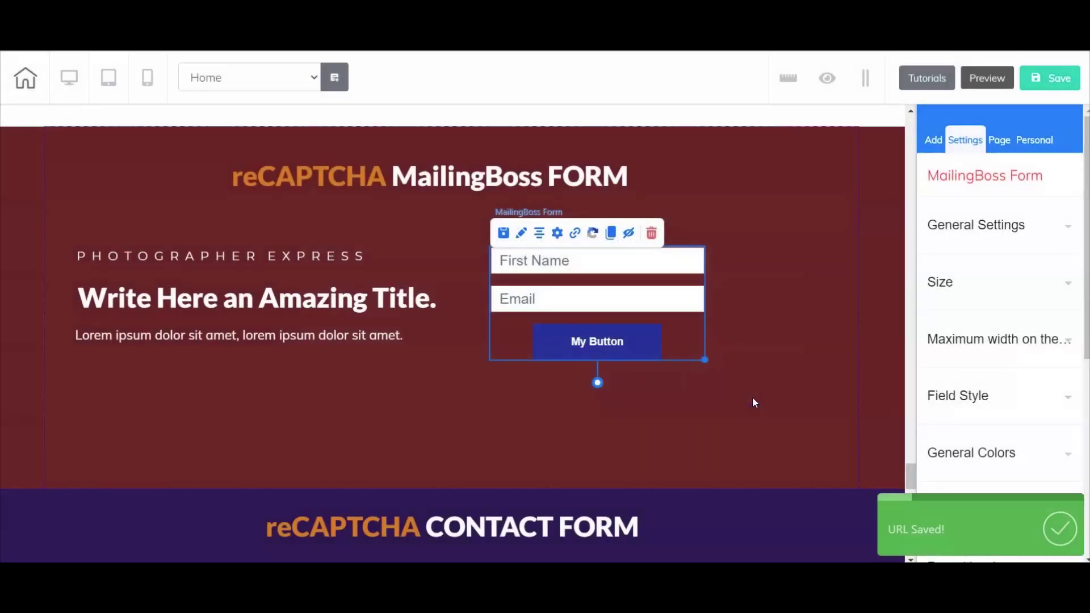
Open the form's reCAPTCHA settings and go to Google's 'Register a new site' page.
click(594, 230)
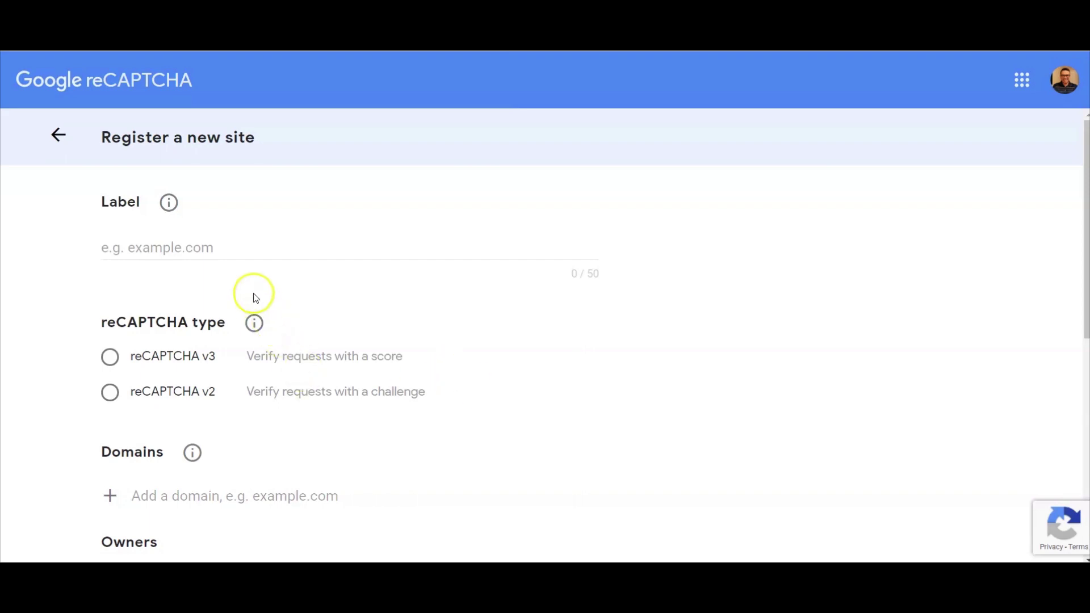
Enter label mbformhp, choose the v2 'I'm not a robot' checkbox, and add domain befrank.live.
click(237, 248)
text(m)
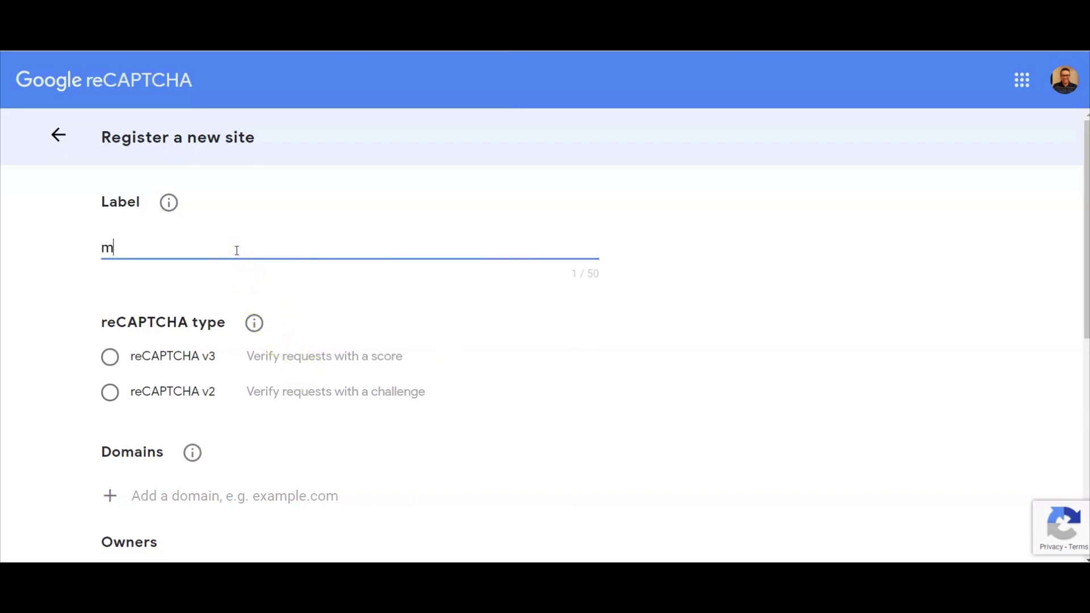
text(bformhp)
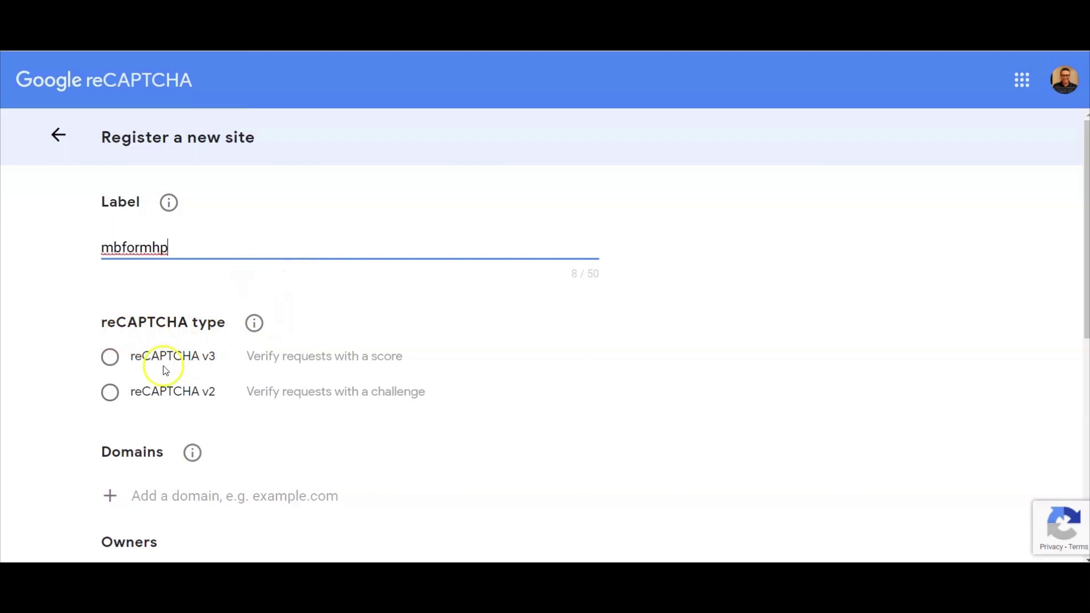
click(115, 393)
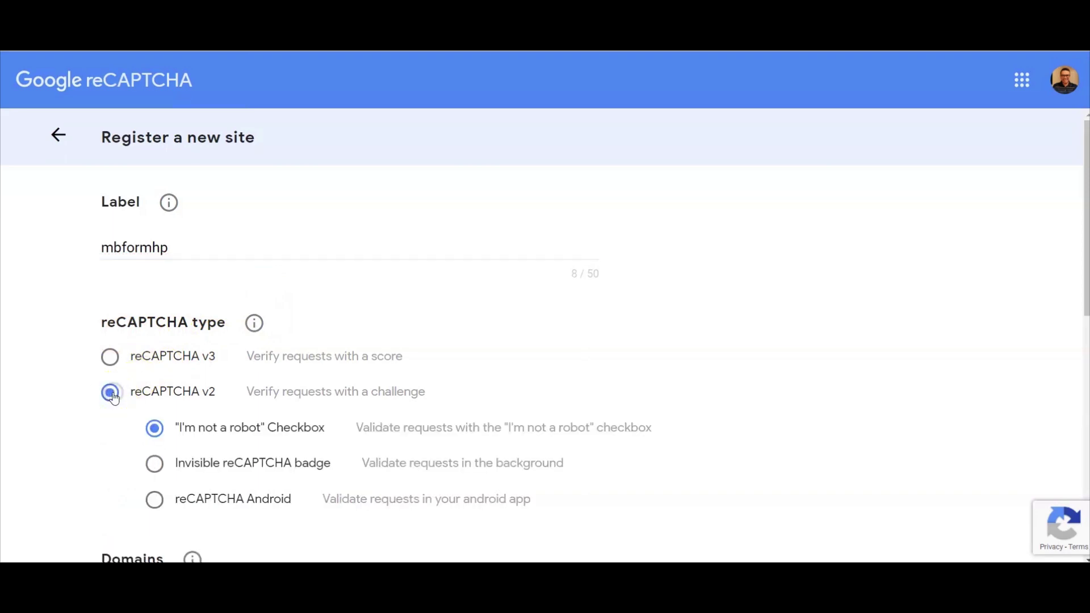
scroll(251, 389, down, 3)
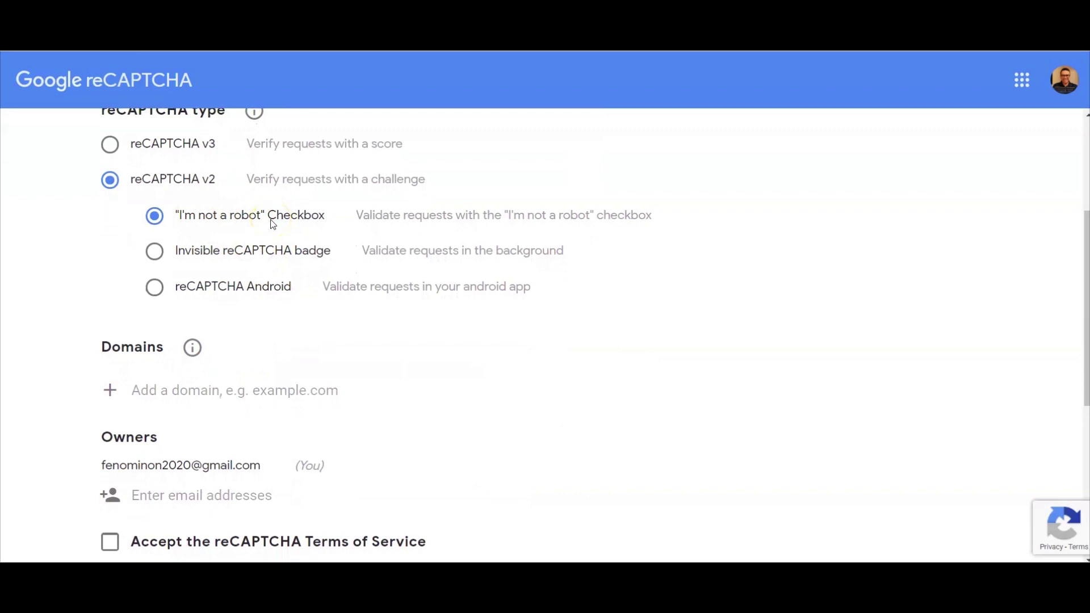
click(188, 389)
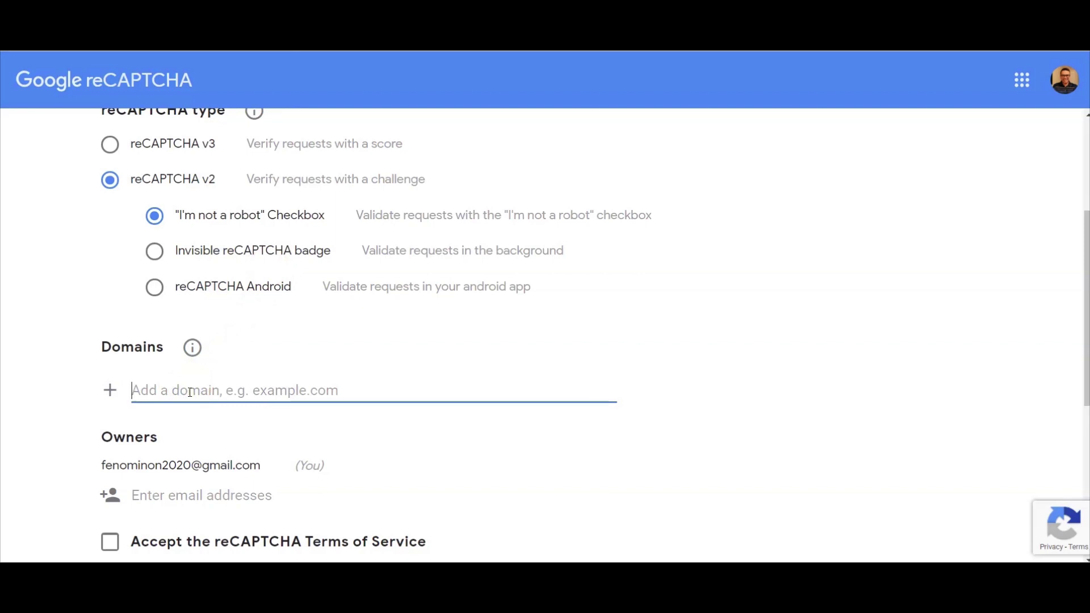
text(b)
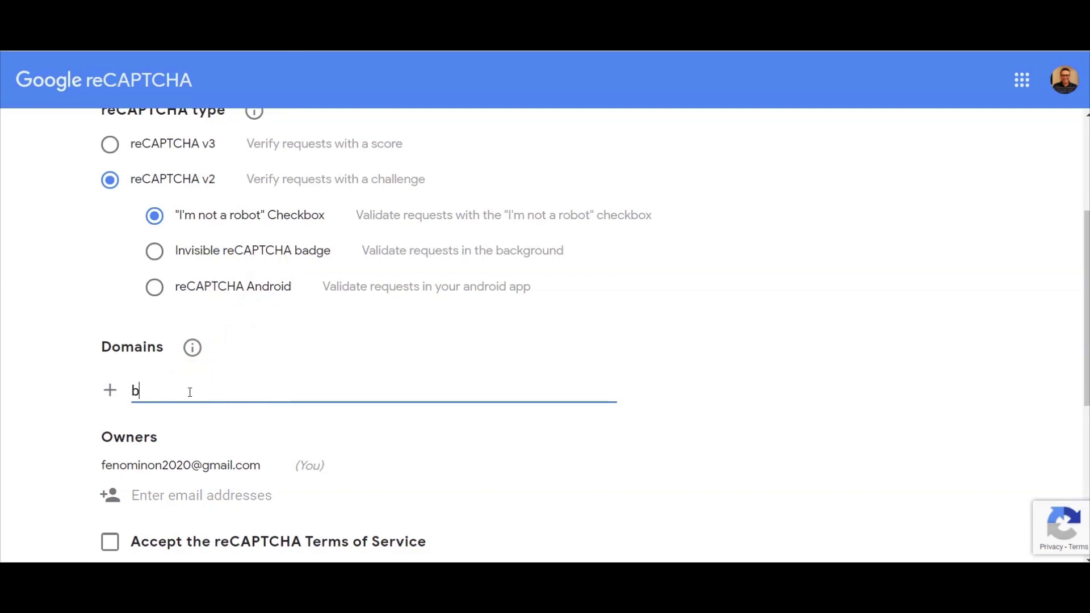
text(efrank.live)
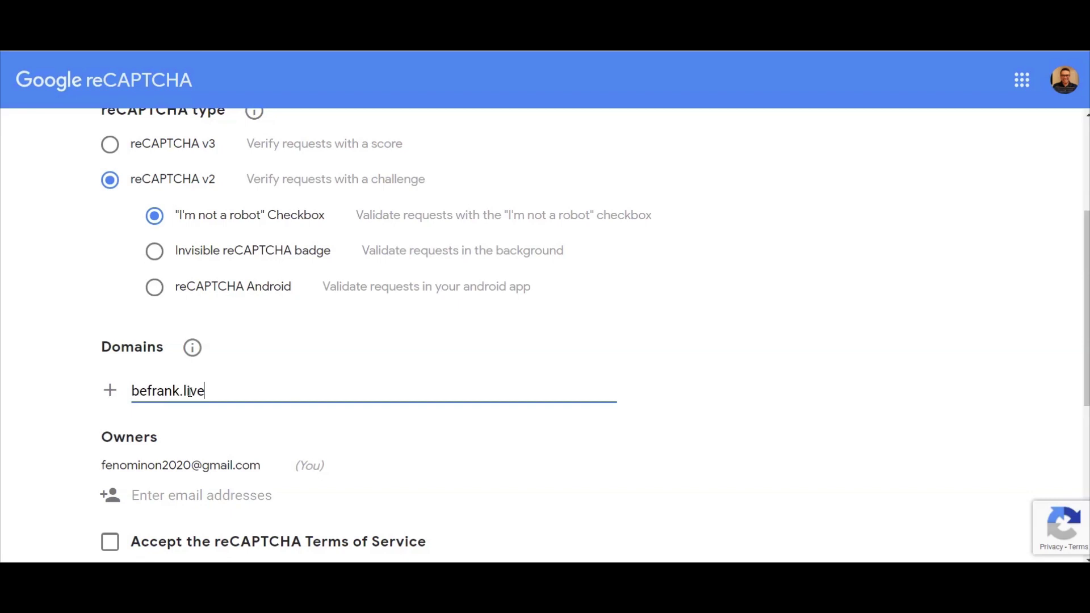
click(210, 389)
scroll(211, 389, down, 3)
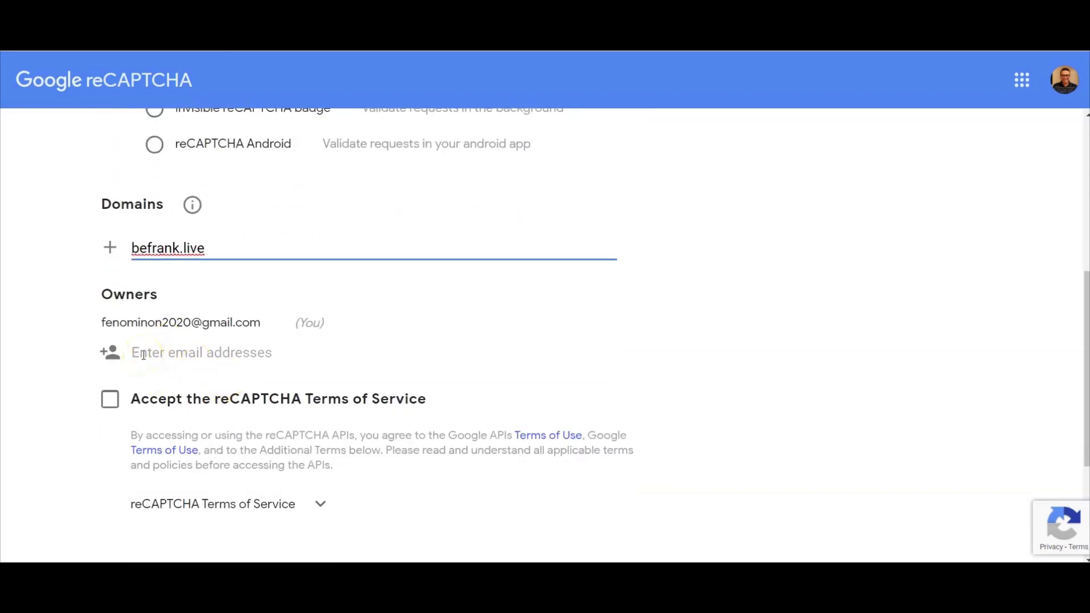
Accept the Terms of Service, keep owner alerts on, and submit the mbformhp registration.
click(109, 398)
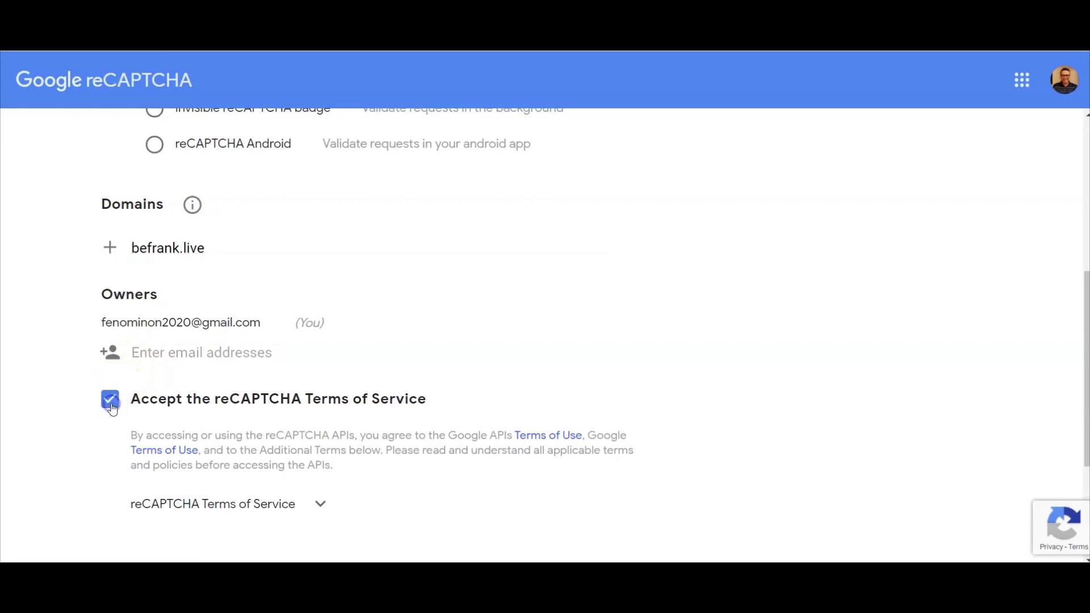
scroll(314, 409, down, 3)
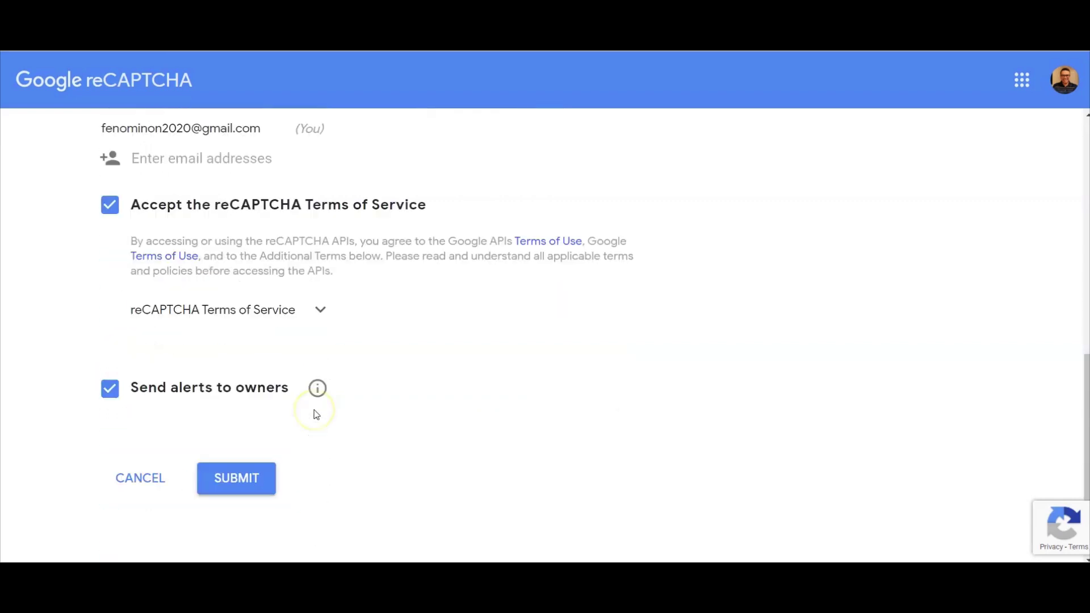
click(109, 376)
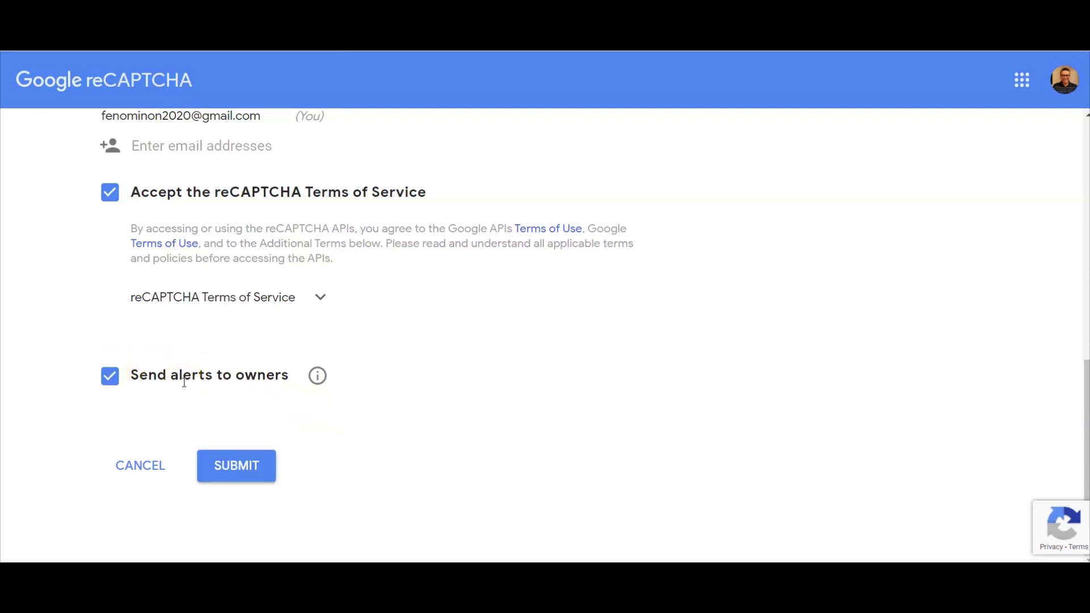
mouse_move(317, 388)
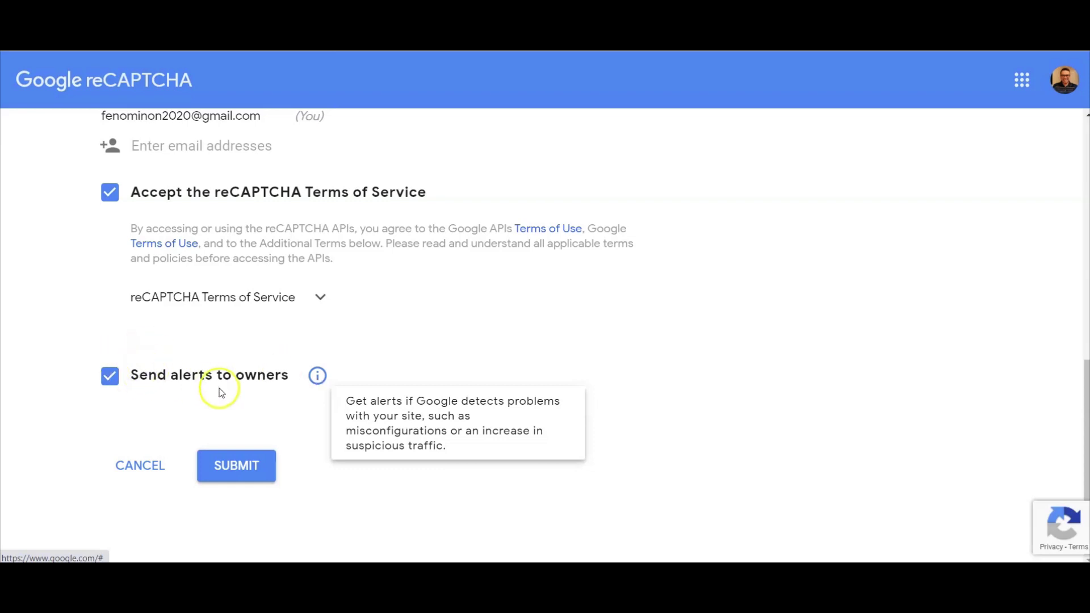
click(371, 318)
click(250, 467)
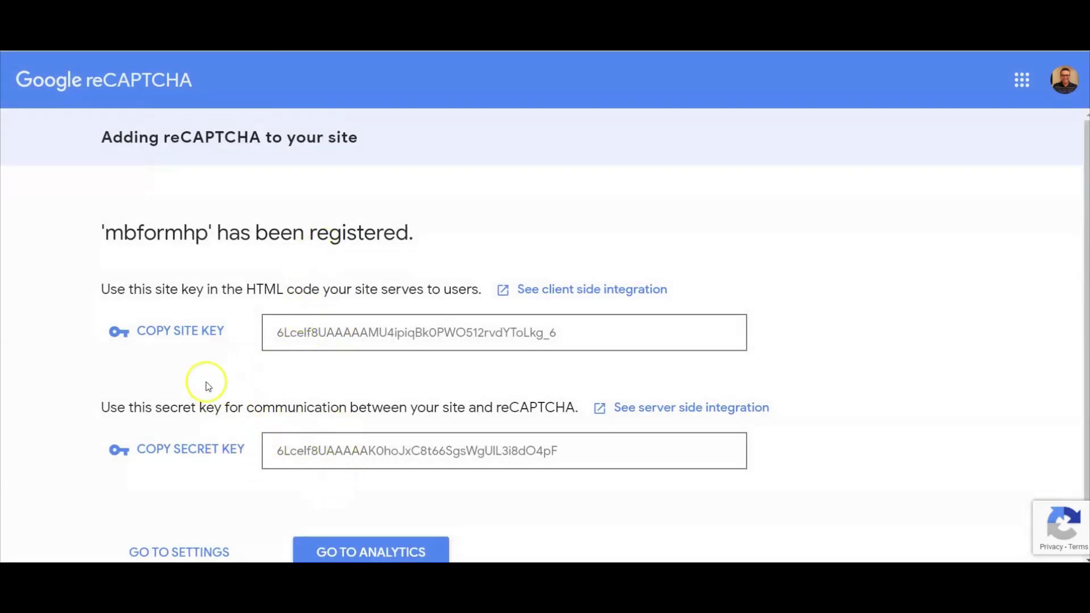
Copy the registered site key into the form's Site Key field.
click(180, 332)
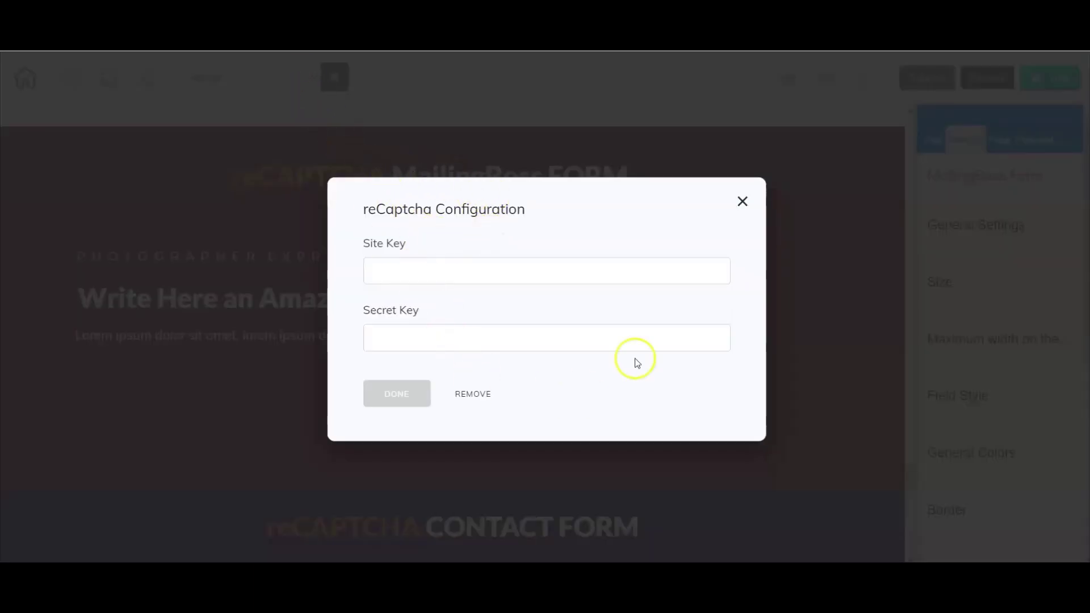
click(425, 276)
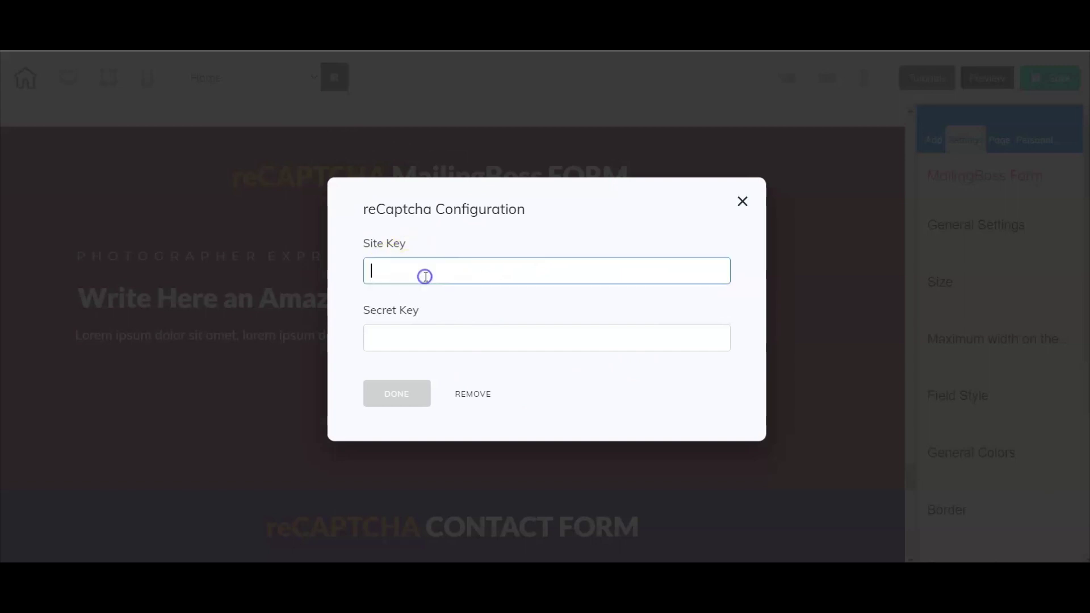
key(ctrl+v)
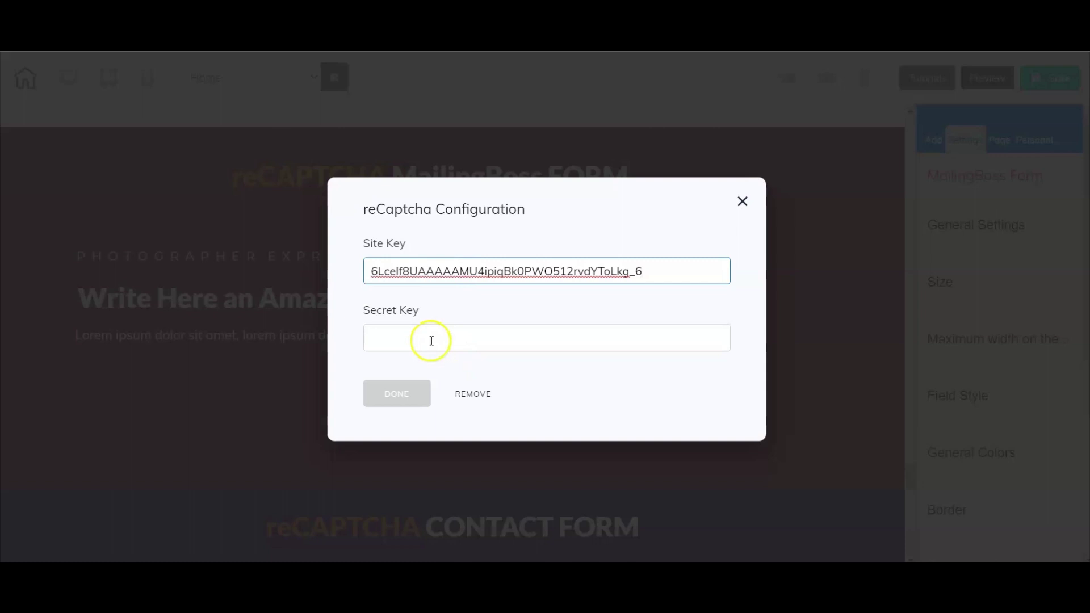
Copy the secret key into the Secret Key field and apply the reCAPTCHA keys.
key(alt+Tab)
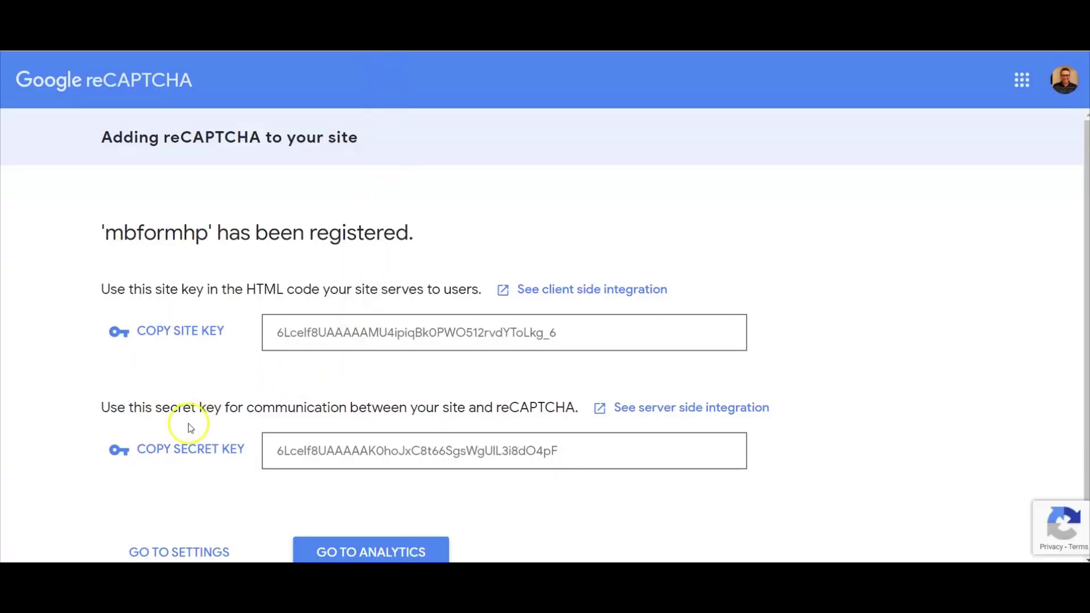
click(176, 449)
key(alt+Tab)
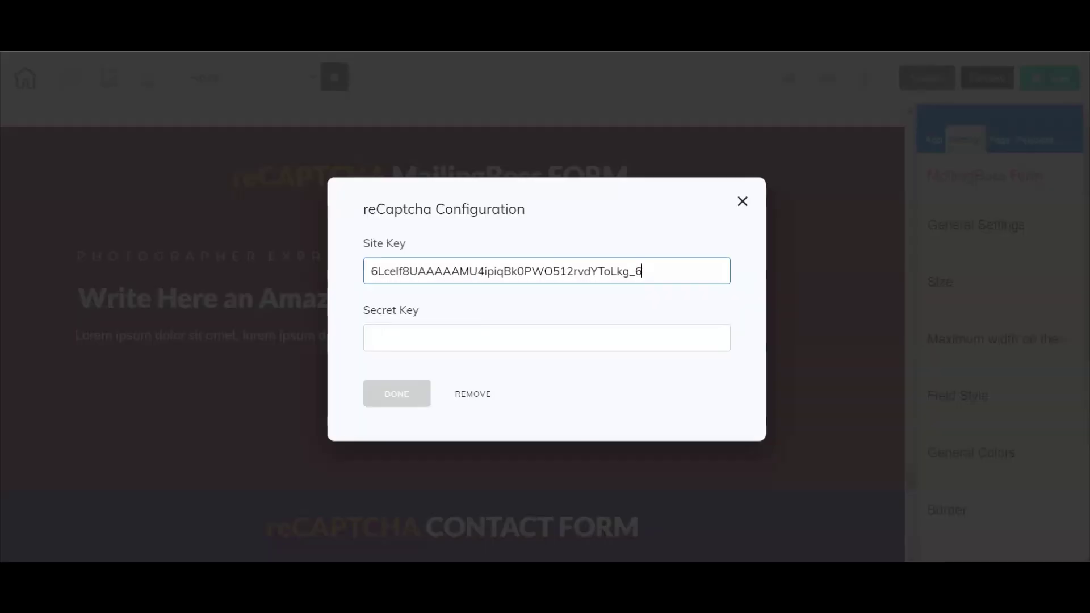
click(432, 338)
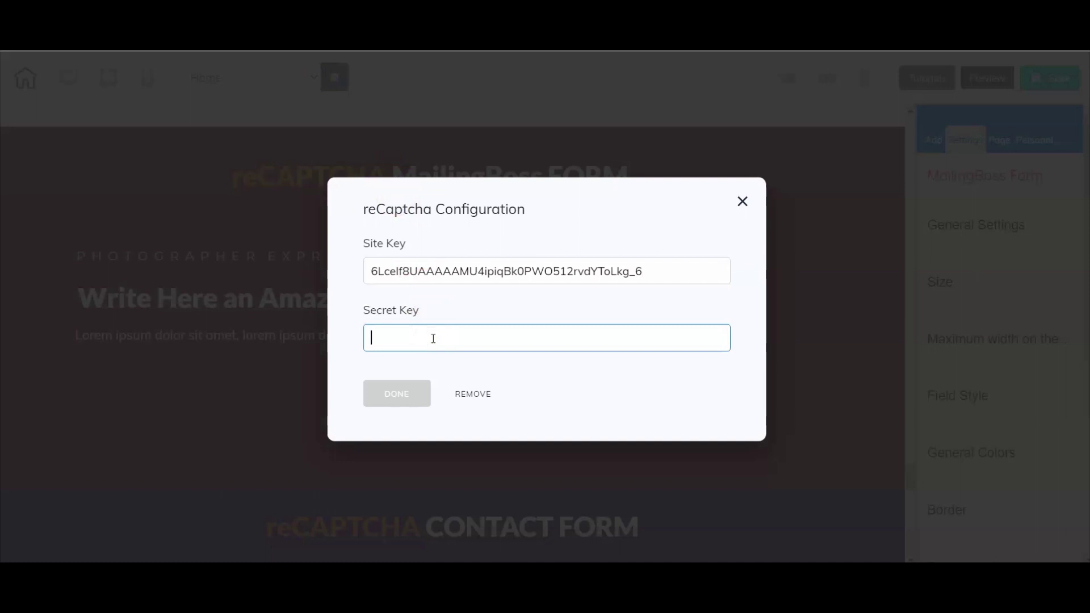
key(ctrl+v)
click(413, 397)
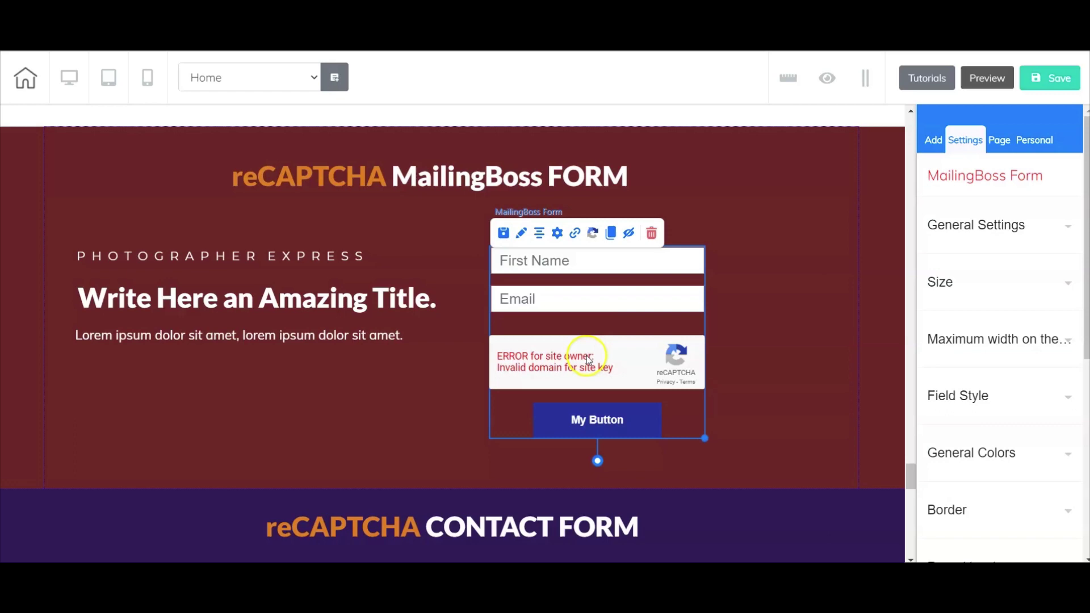
Save the page in the editor.
click(1051, 78)
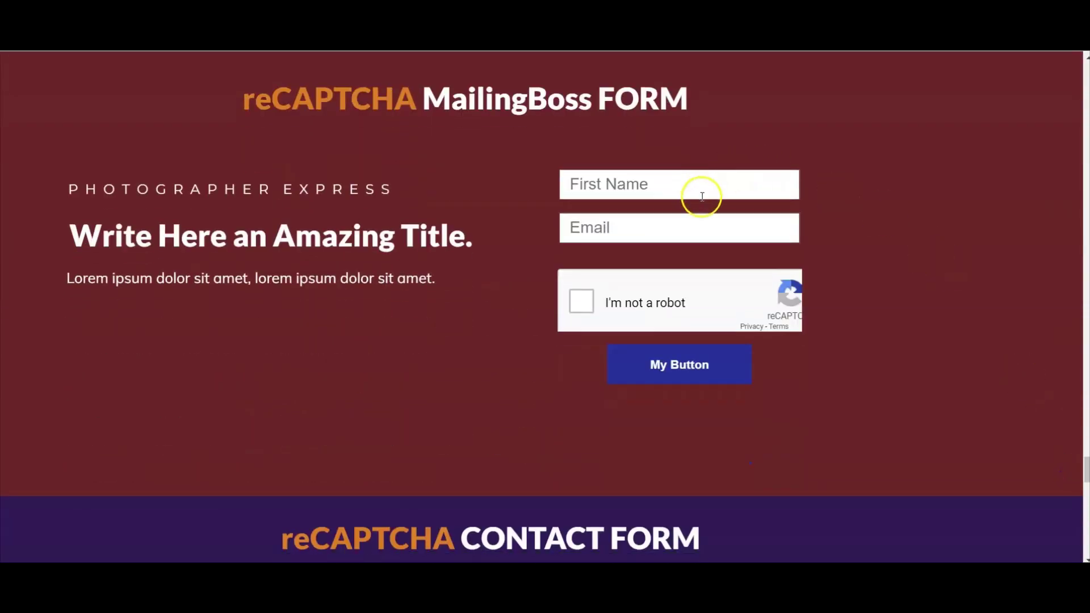
Send a test sign-up with a first name and the suggested email, passing 'I'm not a robot'.
click(667, 192)
text(F)
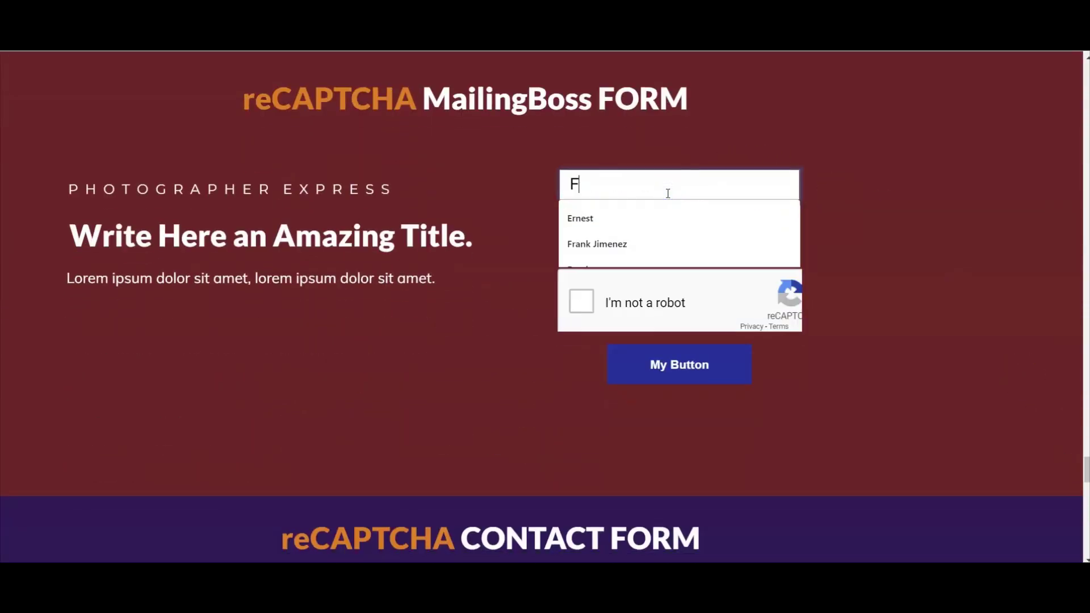
text(rank)
key(Tab)
text(suppo)
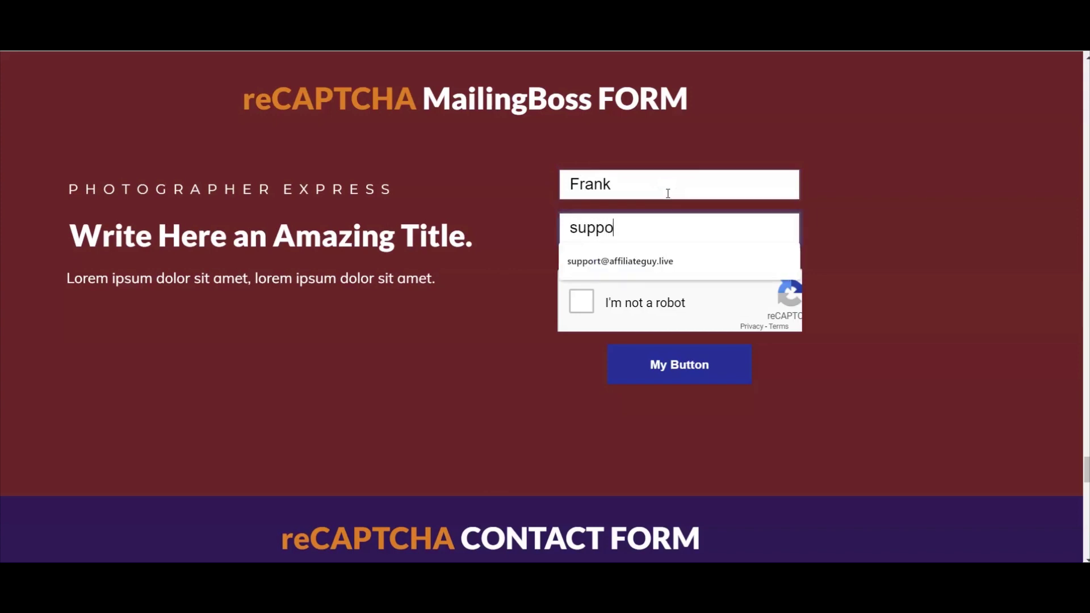
key(Down)
key(Return)
click(582, 304)
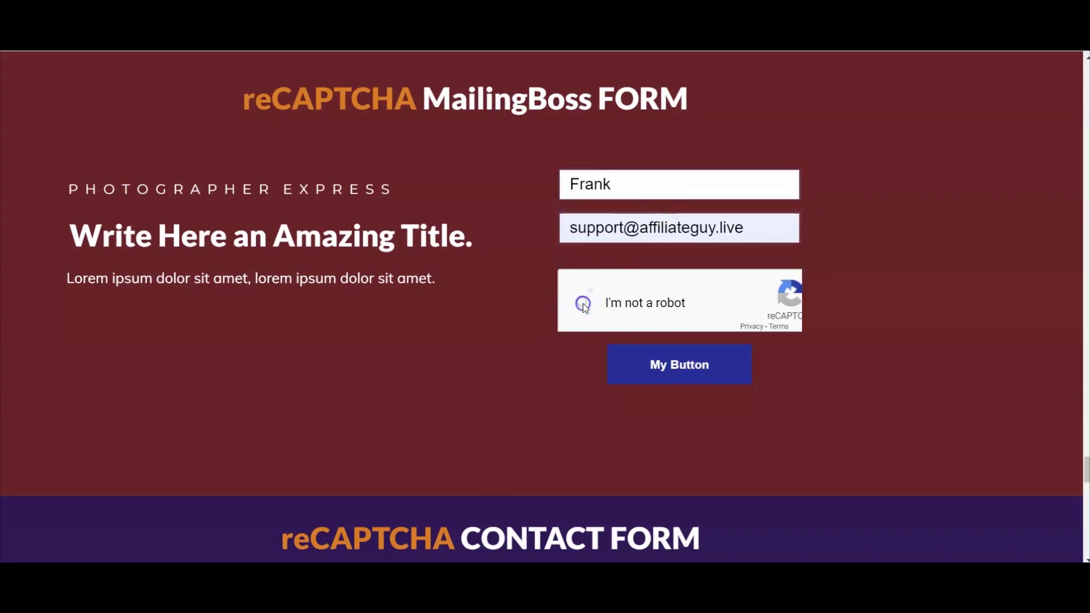
click(690, 362)
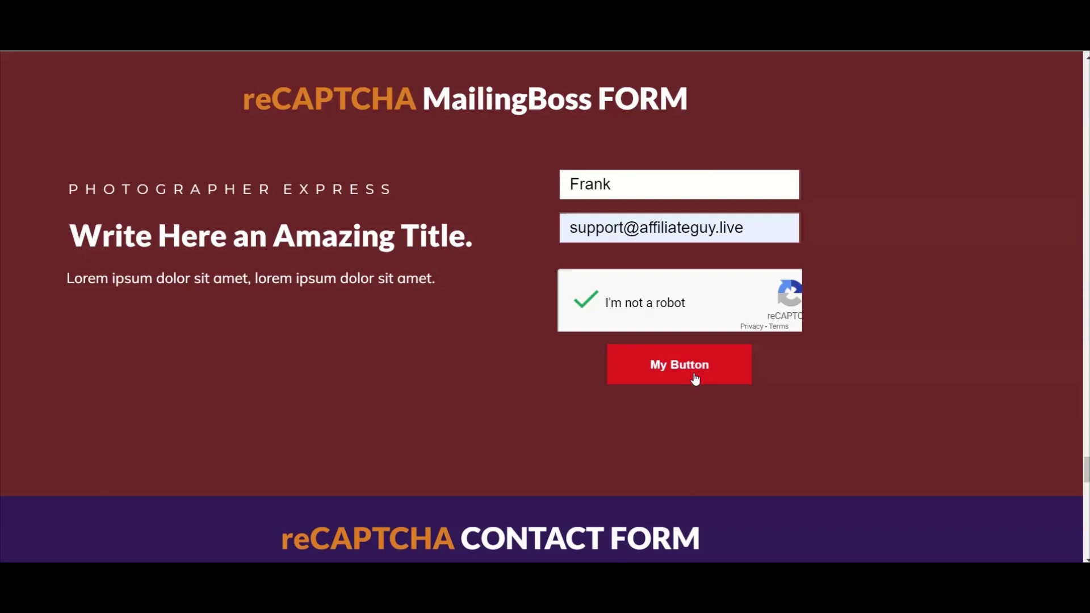
click(688, 359)
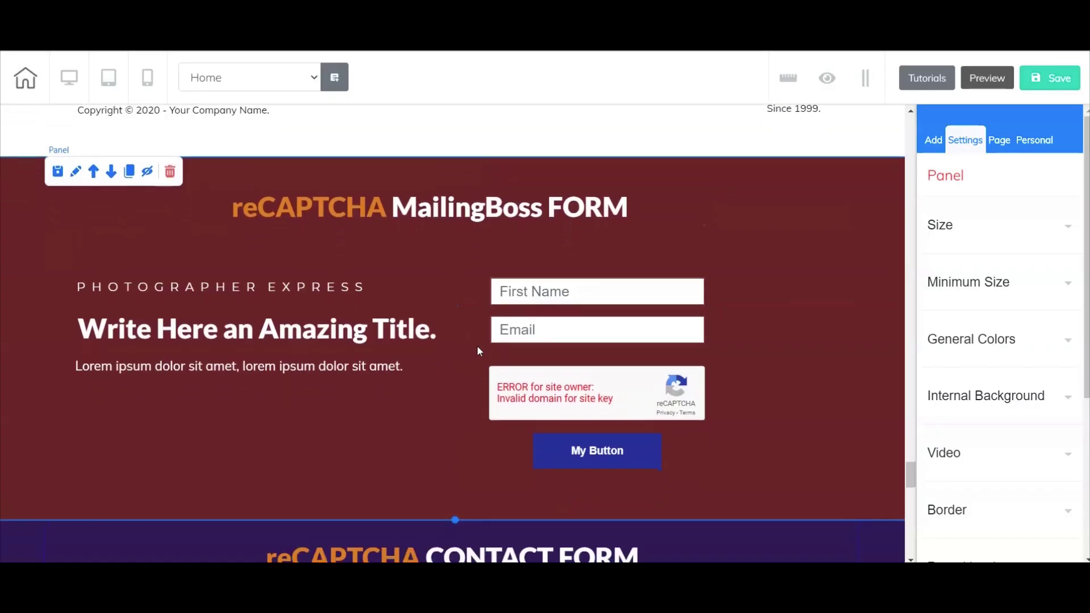
scroll(477, 345, down, 1)
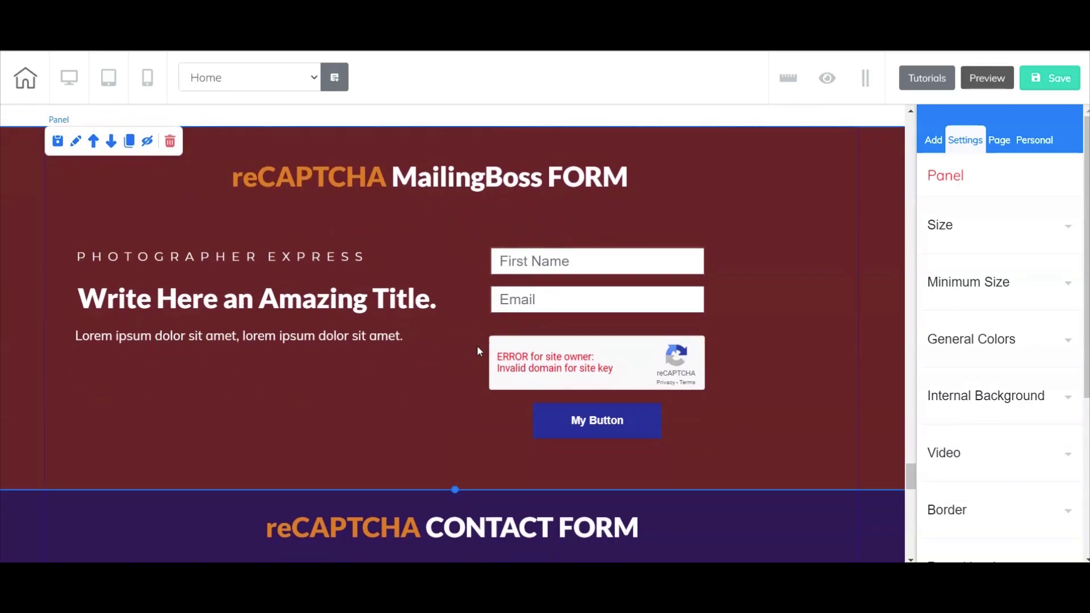
scroll(462, 333, down, 3)
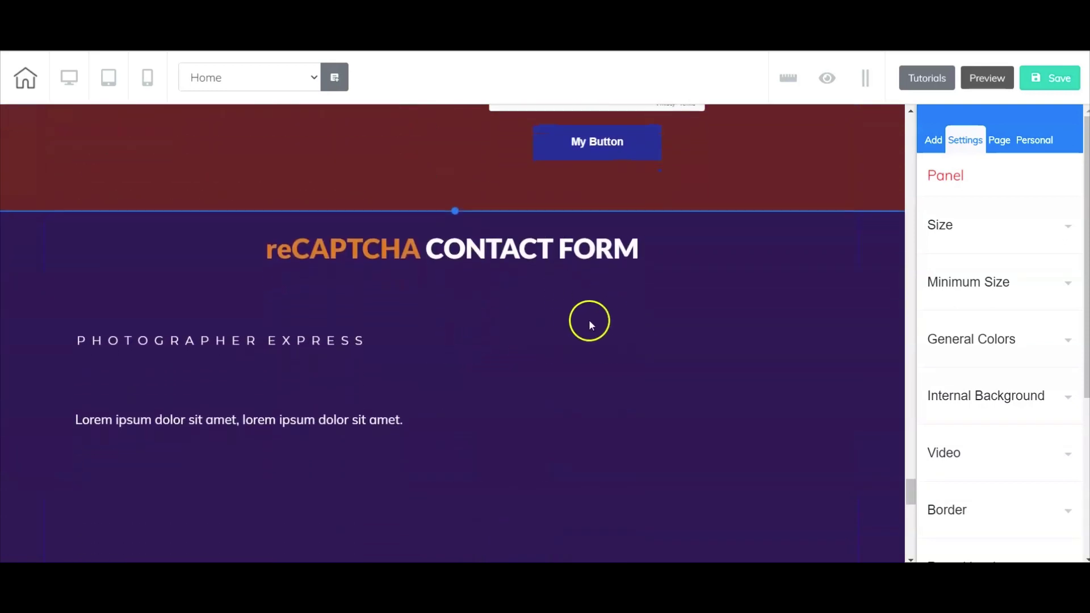
Drag a Contact Form element from the Add list into the purple CONTACT FORM section.
click(933, 140)
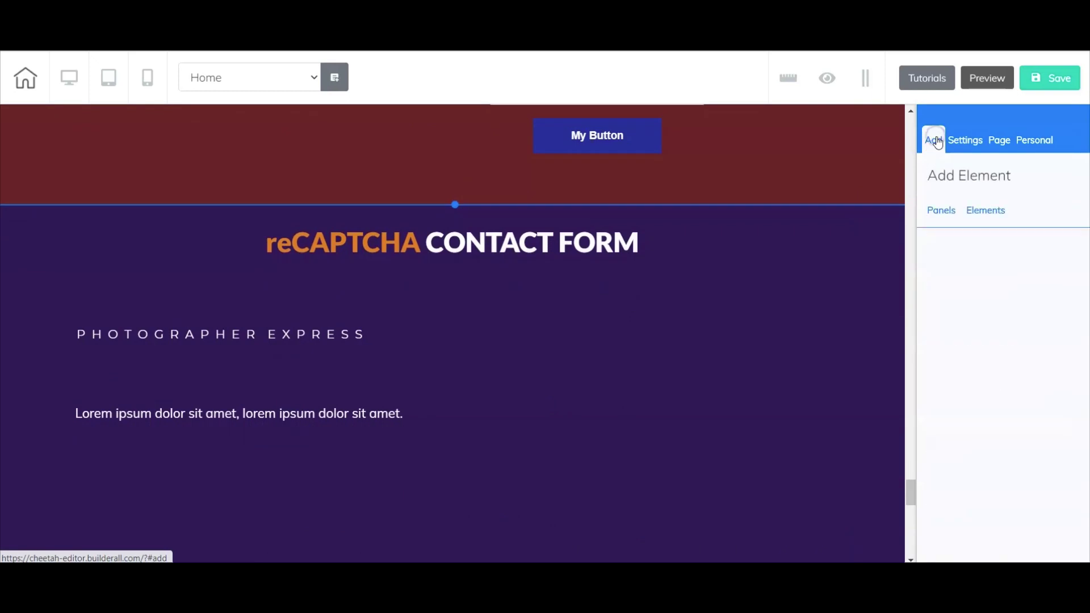
click(985, 218)
scroll(995, 360, down, 3)
scroll(997, 367, down, 2)
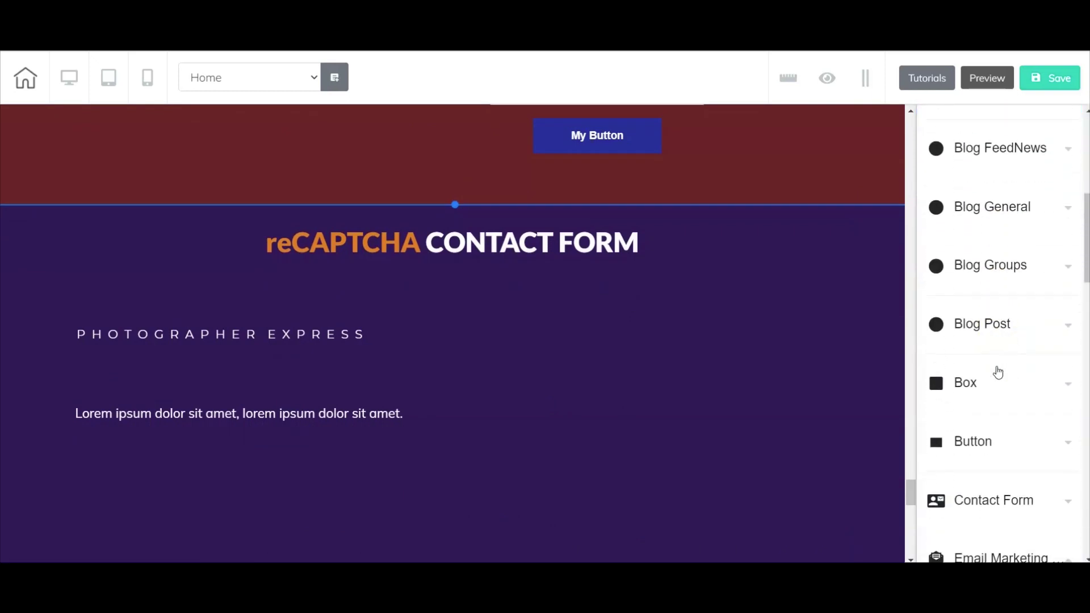
scroll(998, 372, down, 1)
click(967, 402)
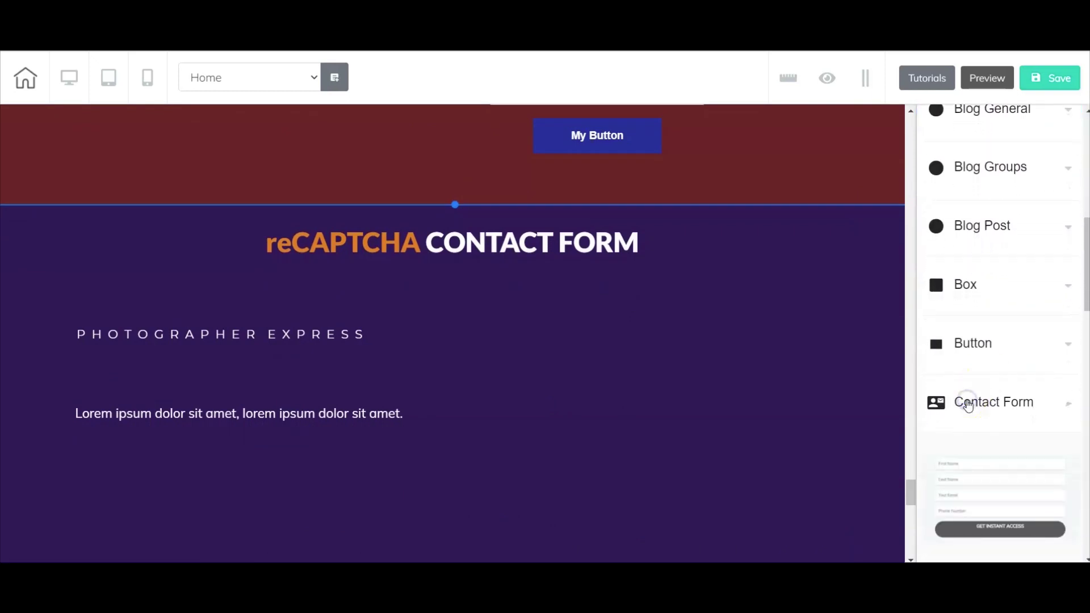
drag(997, 464, 572, 365)
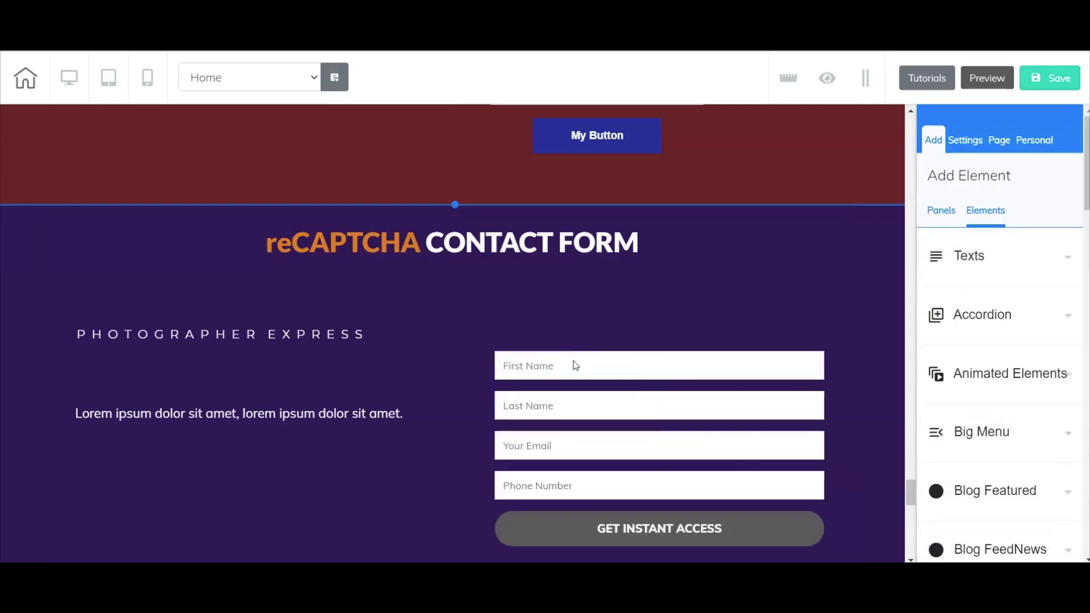
scroll(625, 409, down, 3)
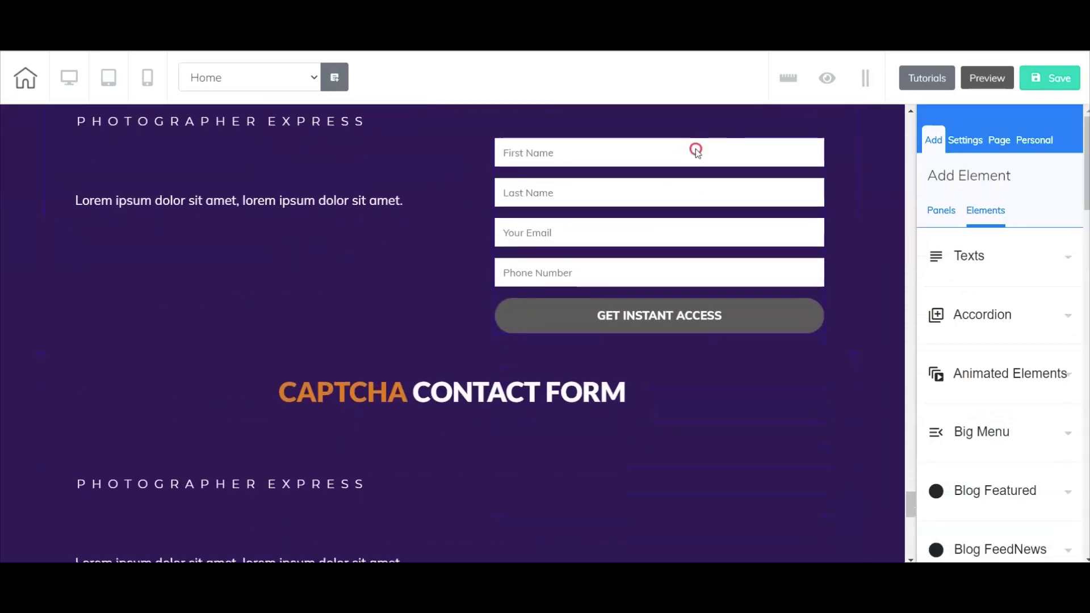
click(696, 150)
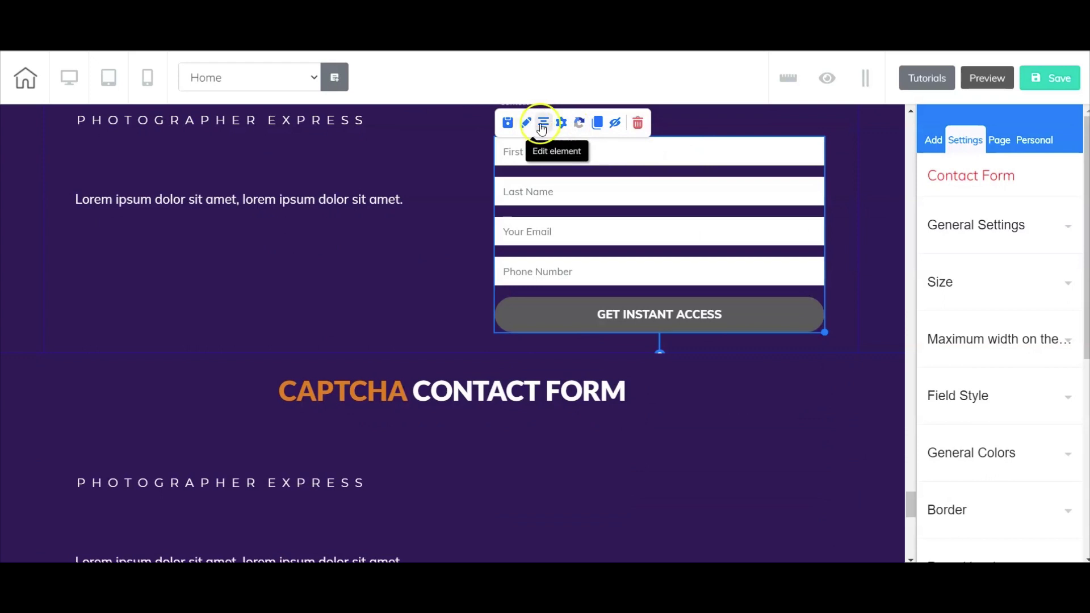
click(579, 125)
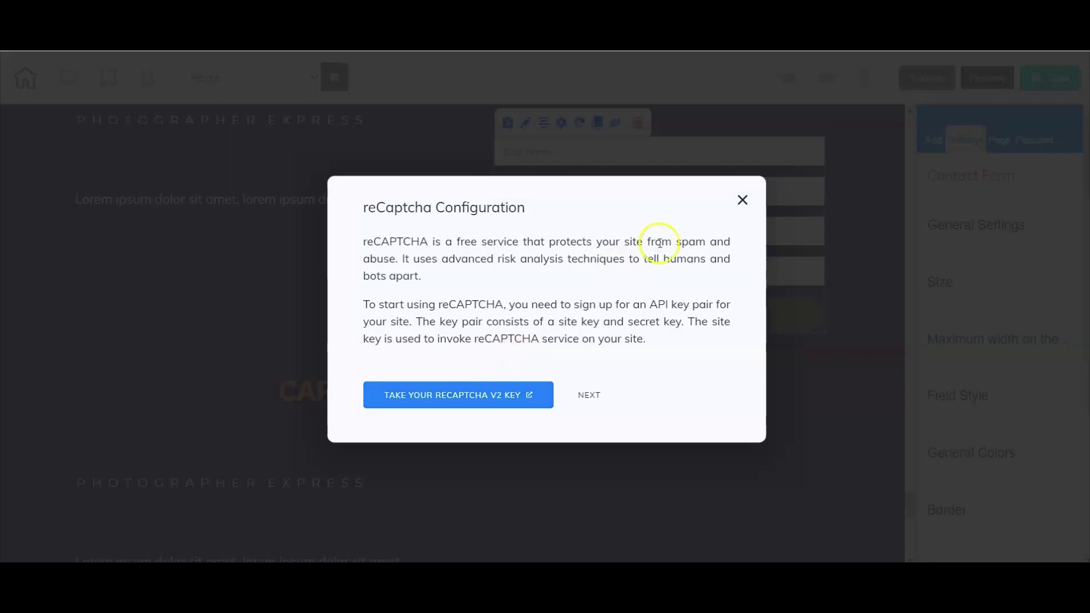
click(742, 200)
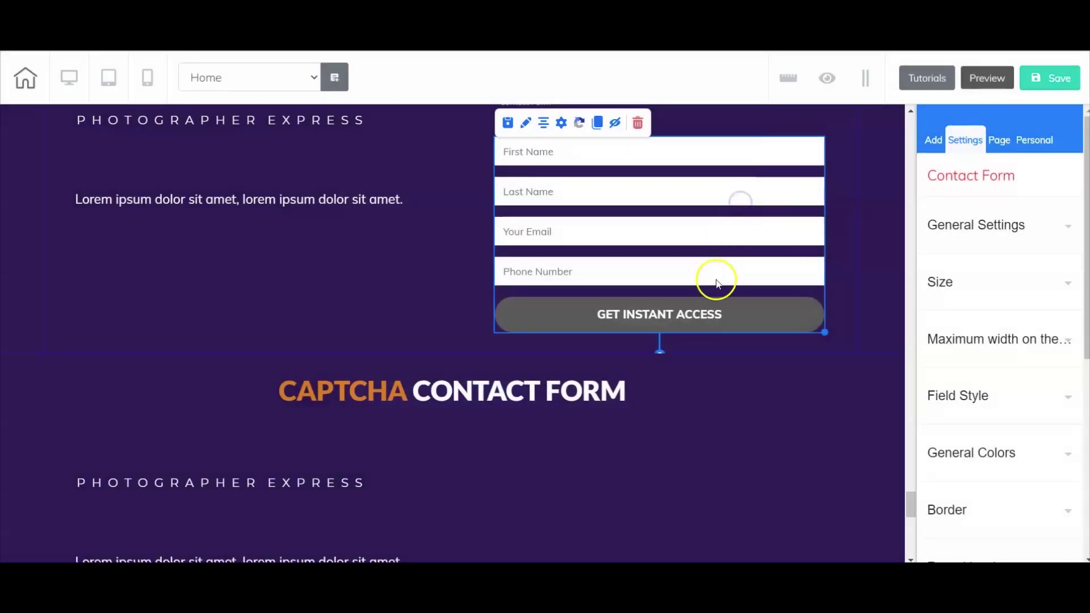